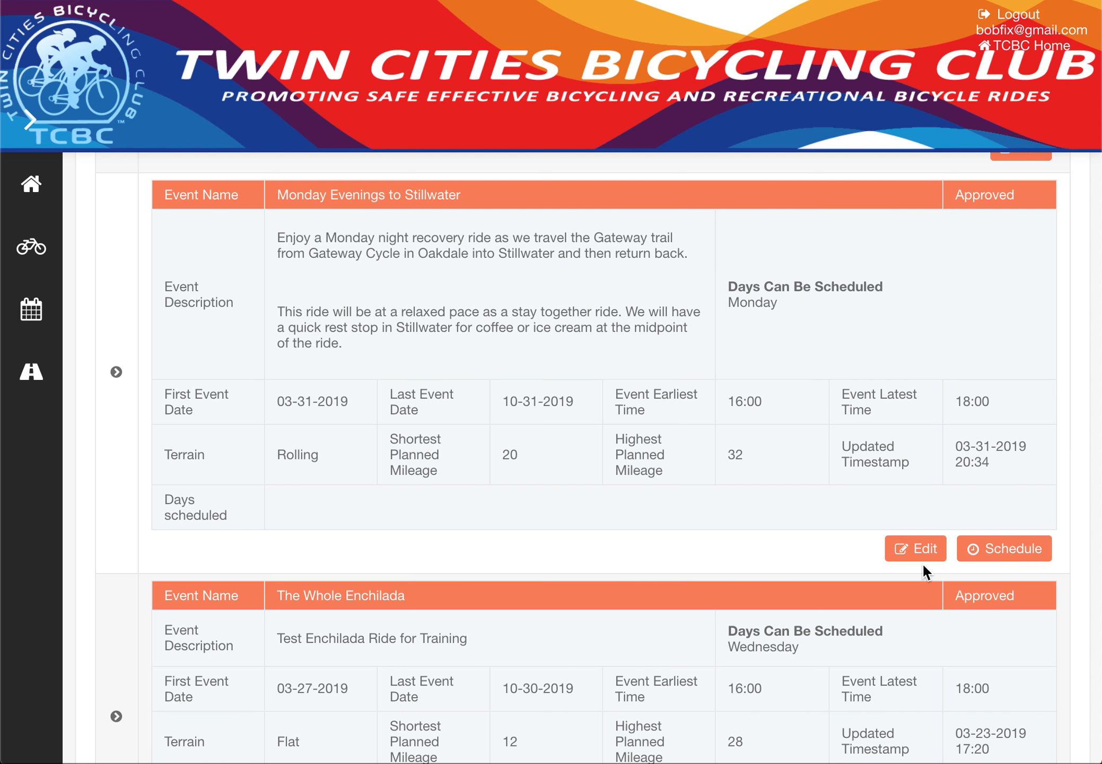
# Open the scheduling form for the Monday Evenings to Stillwater event and check its ride date and time
pyautogui.click(1021, 557)
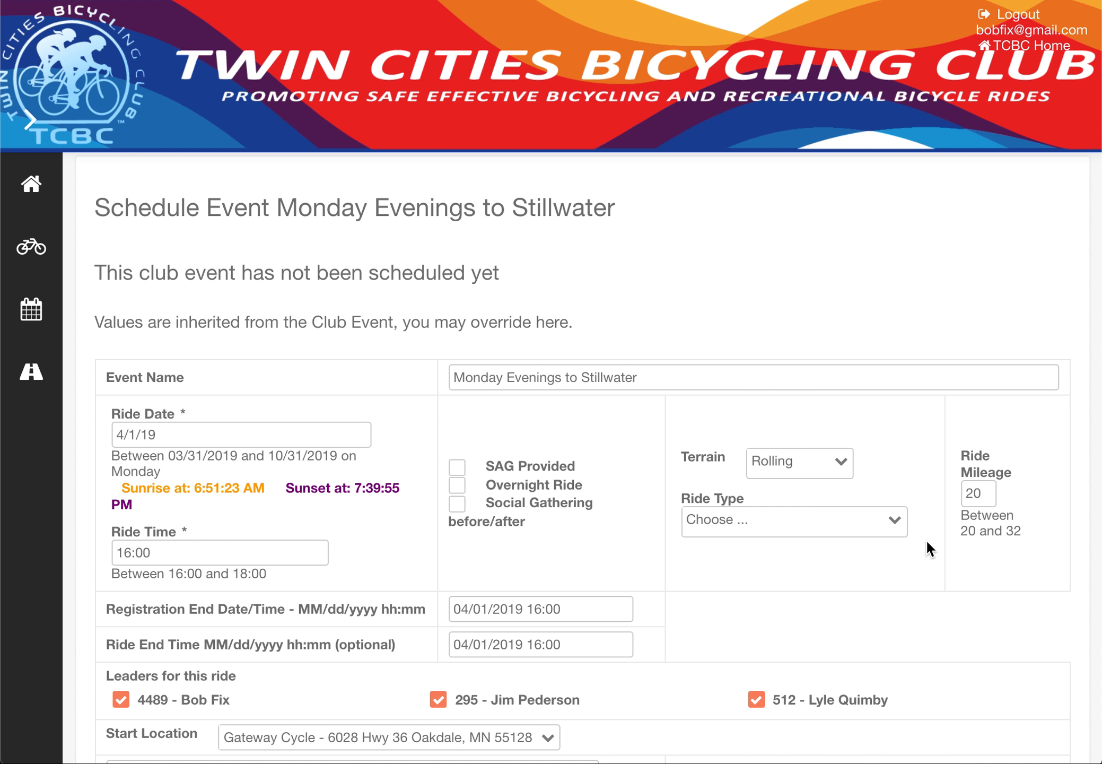
pyautogui.scroll(-3, 927, 541)
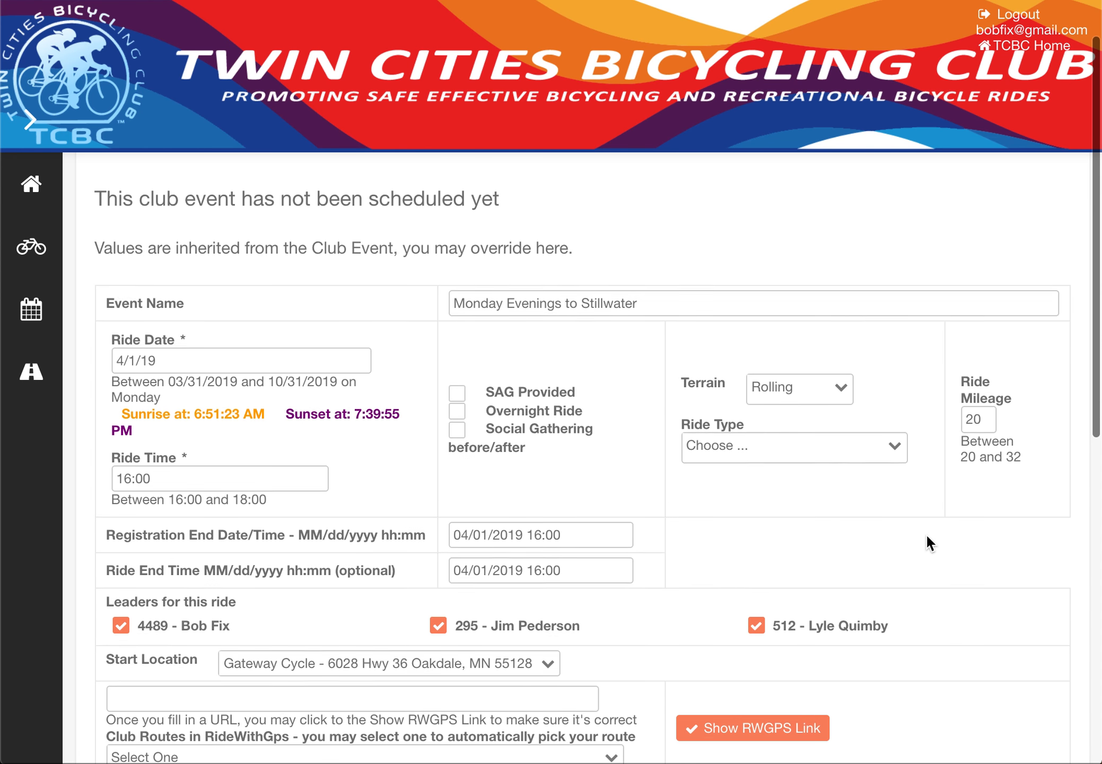
pyautogui.scroll(-1, 927, 541)
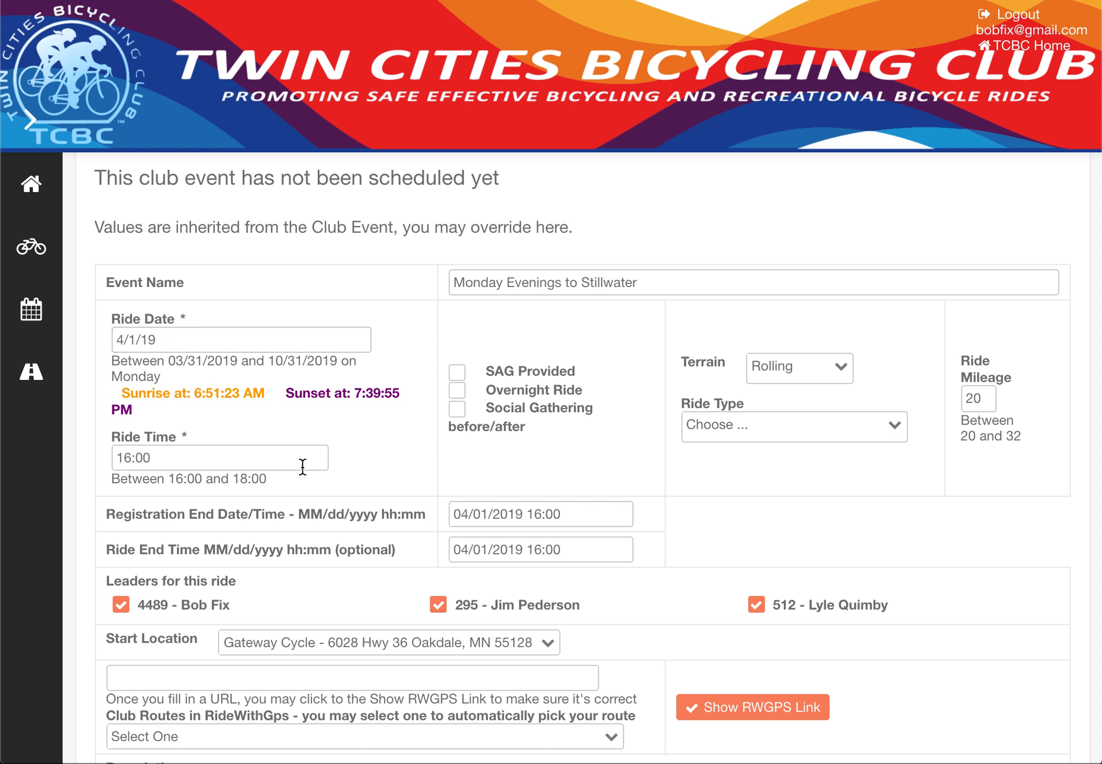
pyautogui.click(241, 459)
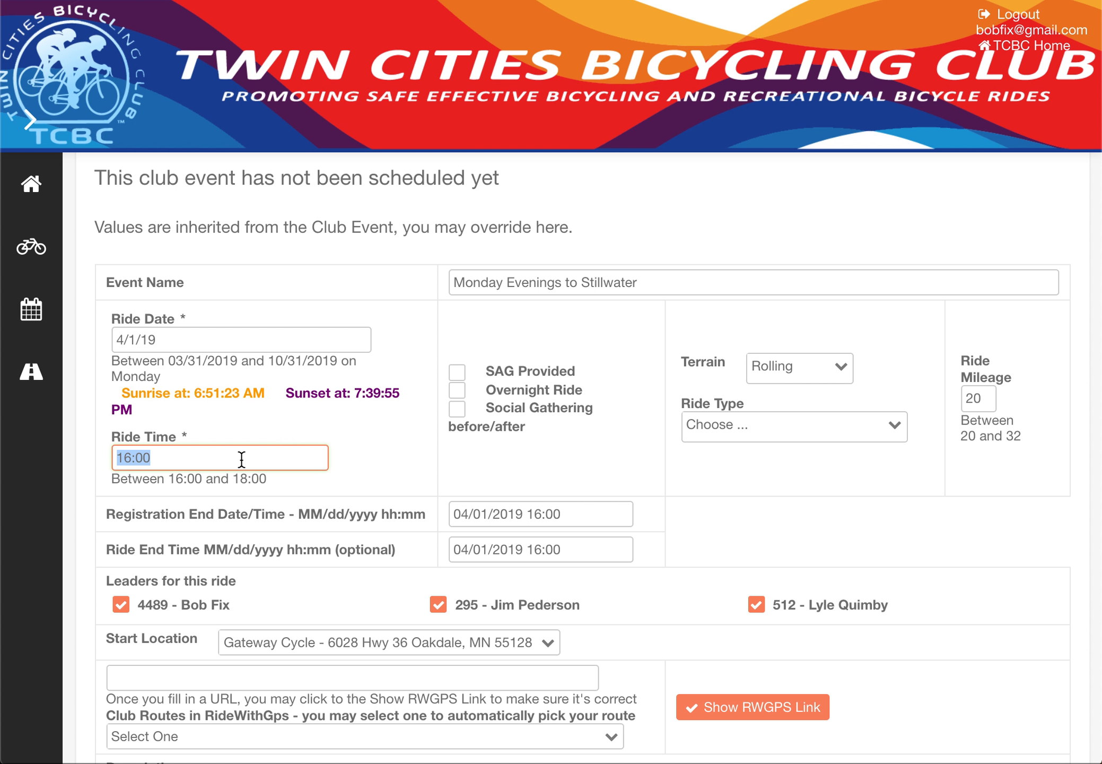
pyautogui.click(393, 469)
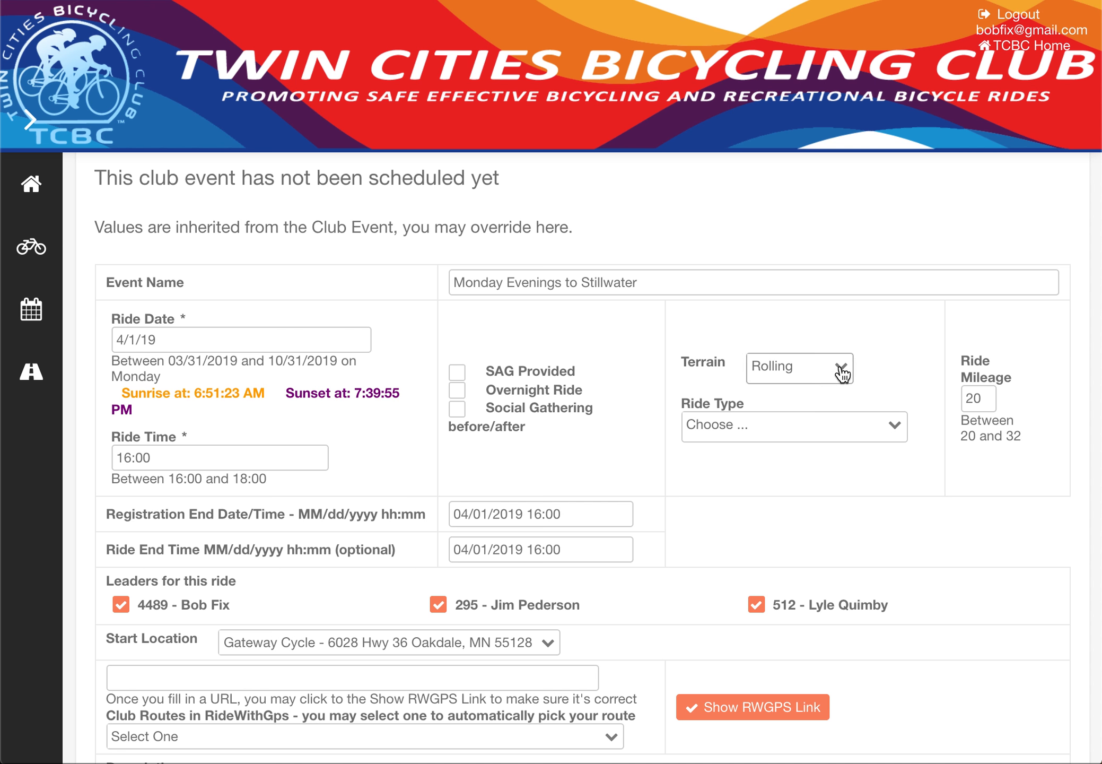
# Set the ride type to BC - Moderate and the ride mileage to 30
pyautogui.click(852, 434)
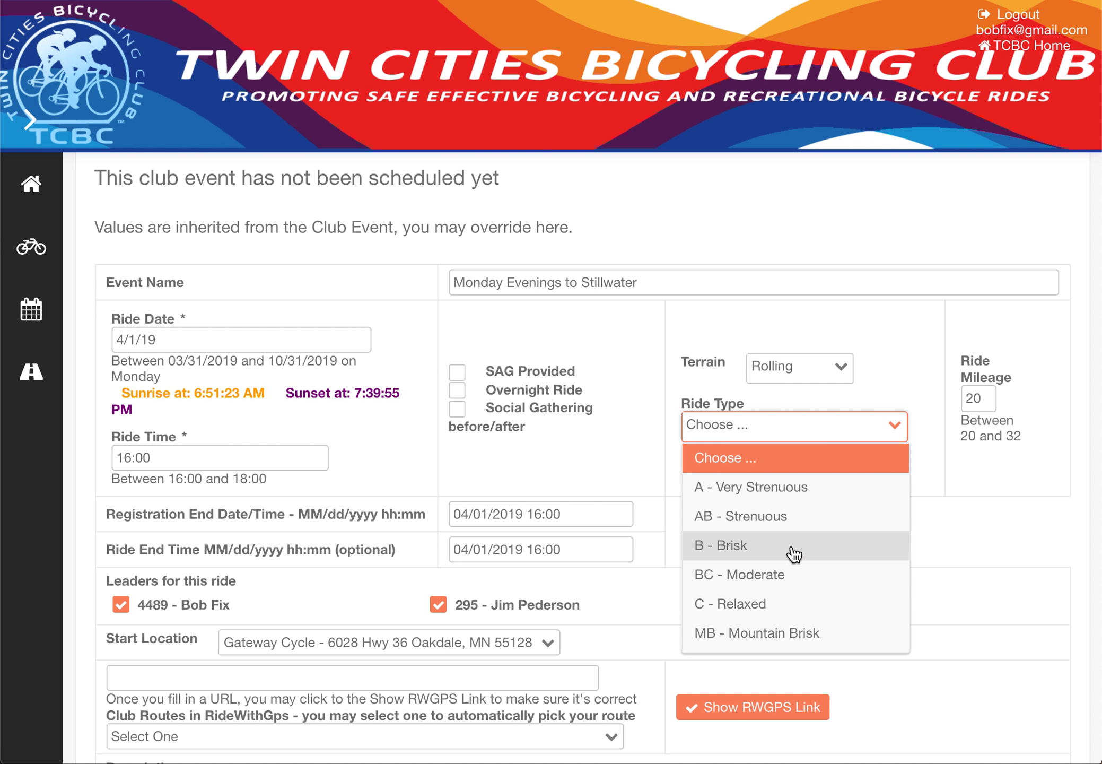
pyautogui.click(792, 576)
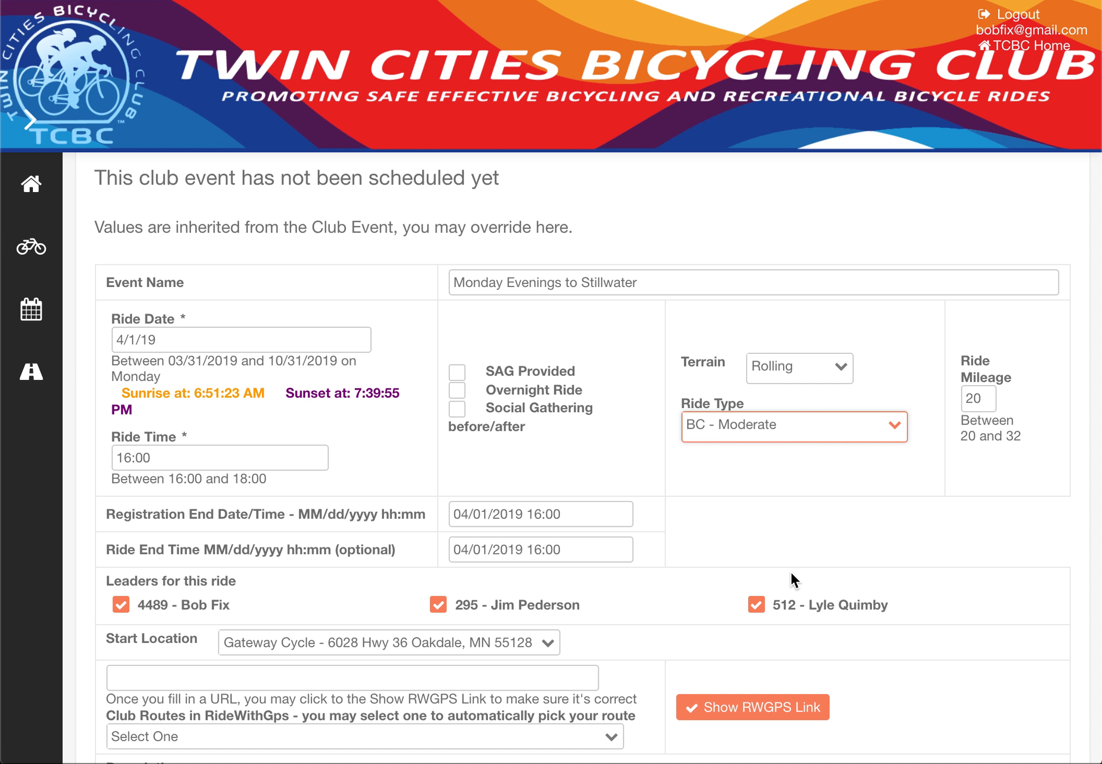
pyautogui.doubleClick(986, 397)
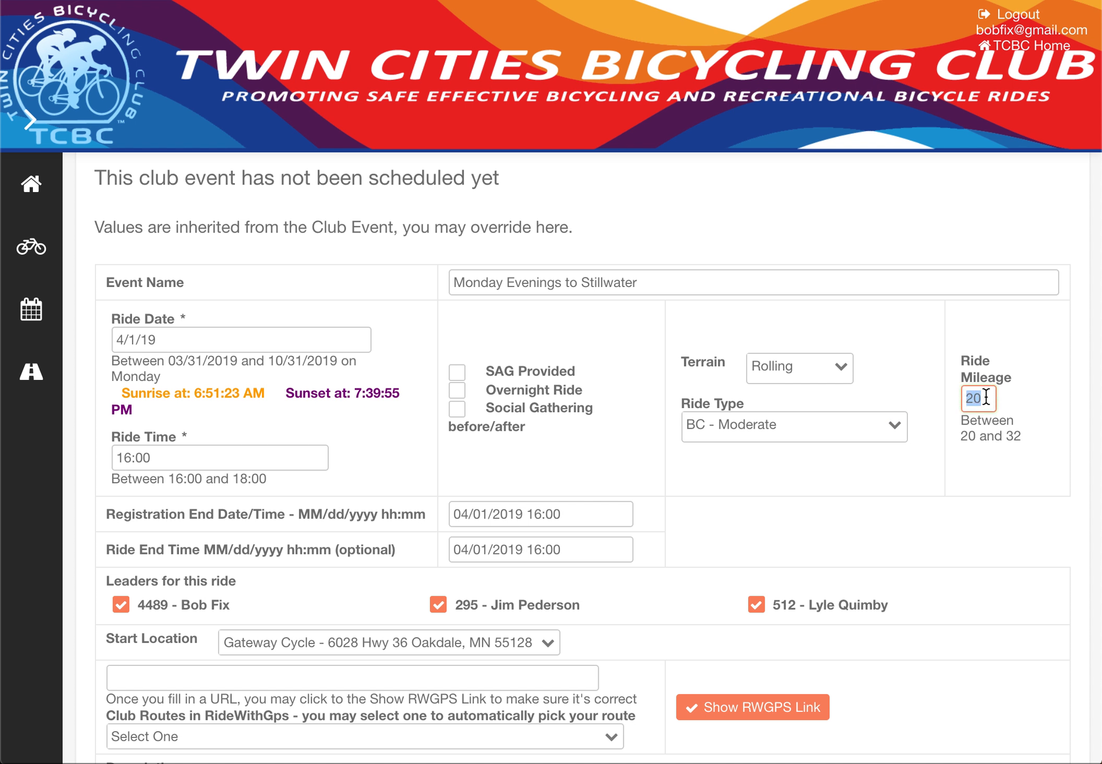
pyautogui.write('30')
pyautogui.click(931, 526)
# Deselect the second and third leaders for this ride, keeping only the first one
pyautogui.scroll(-7, 647, 543)
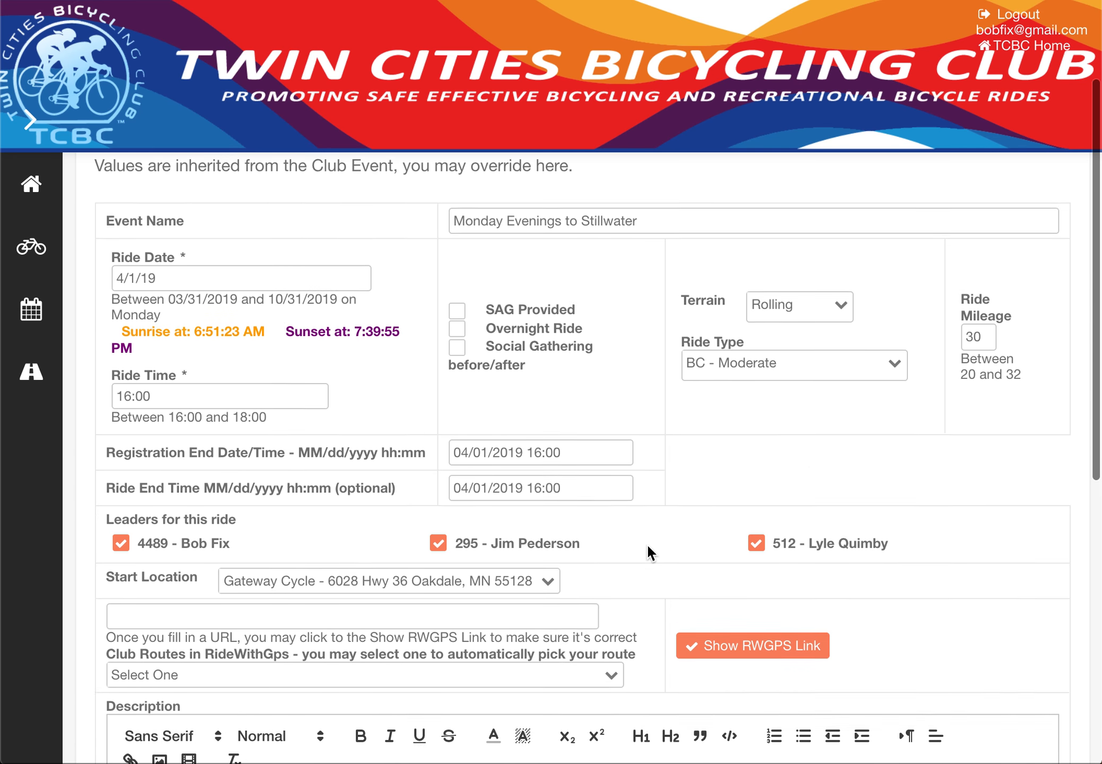
pyautogui.scroll(-2, 647, 543)
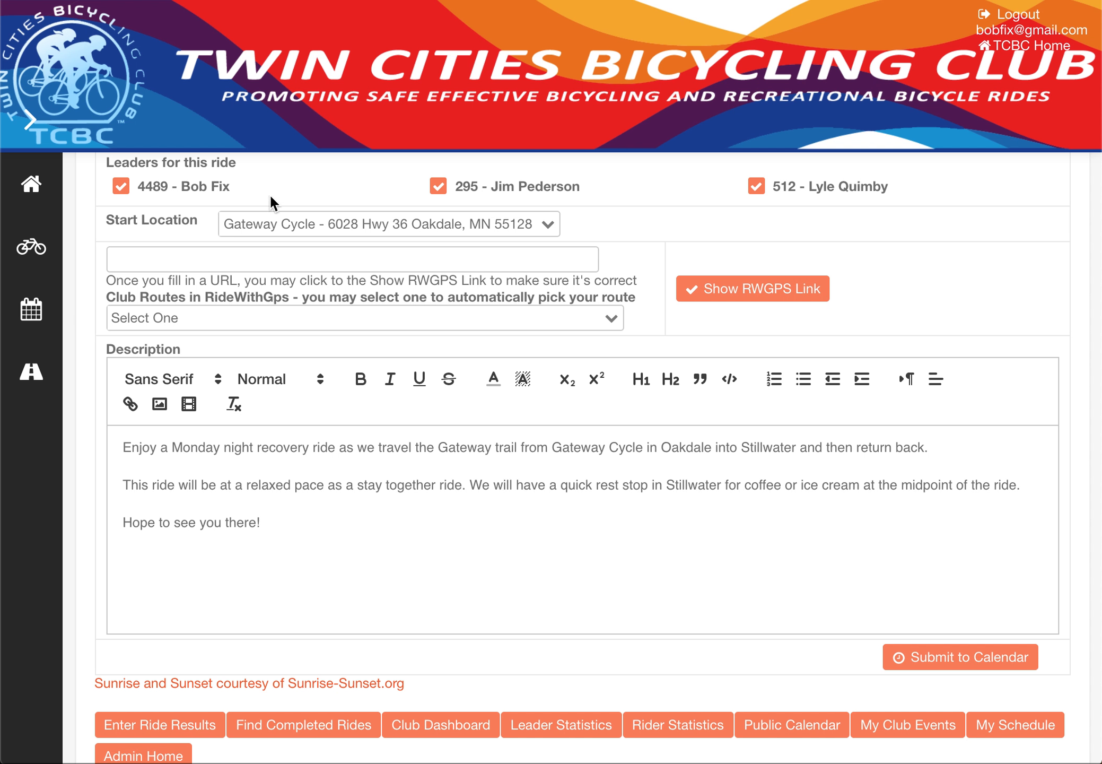
pyautogui.click(758, 186)
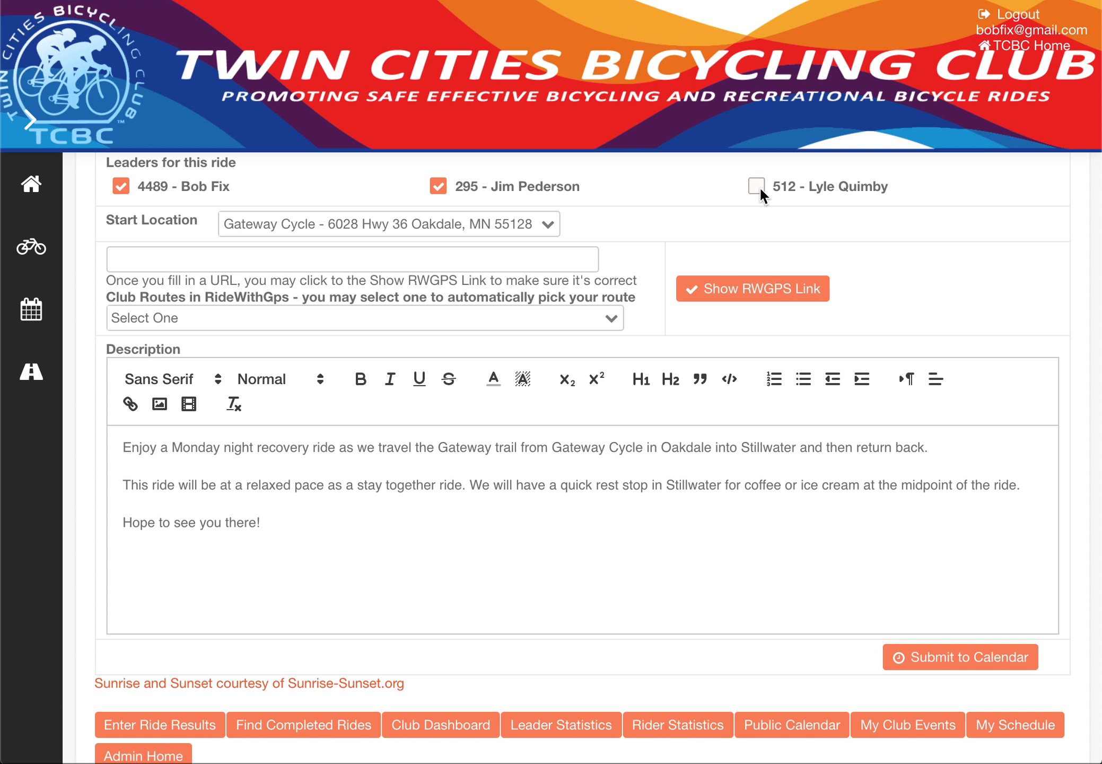
pyautogui.click(439, 189)
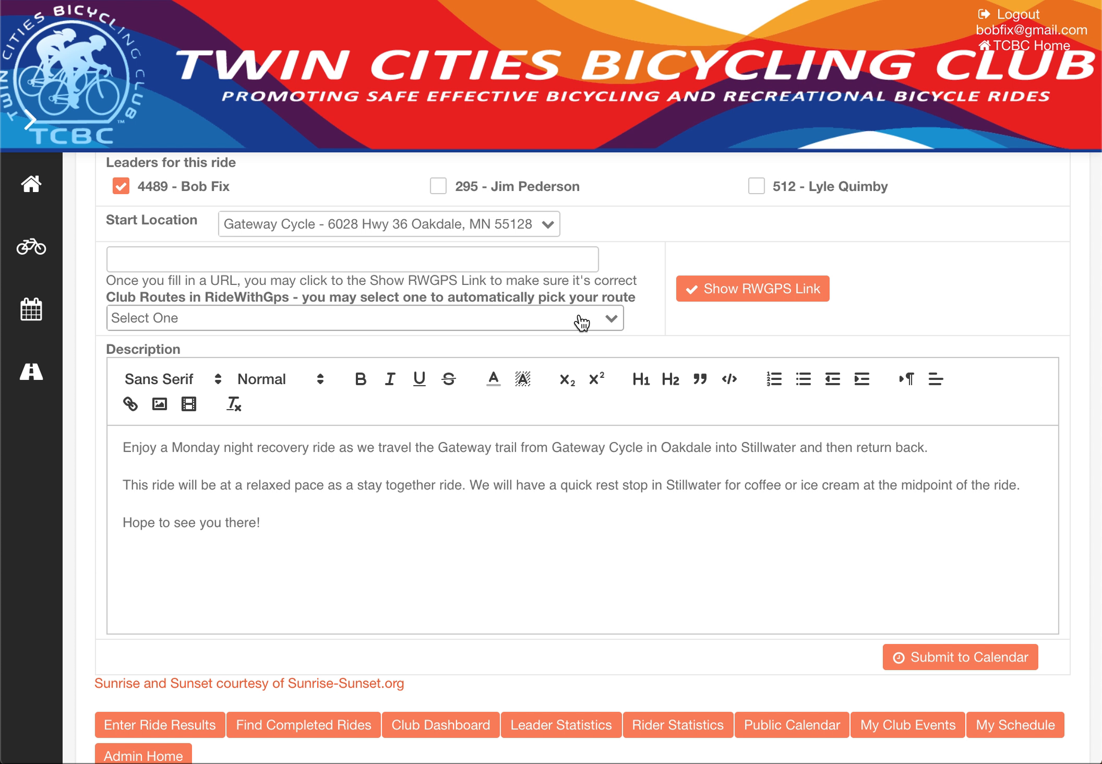
pyautogui.click(358, 259)
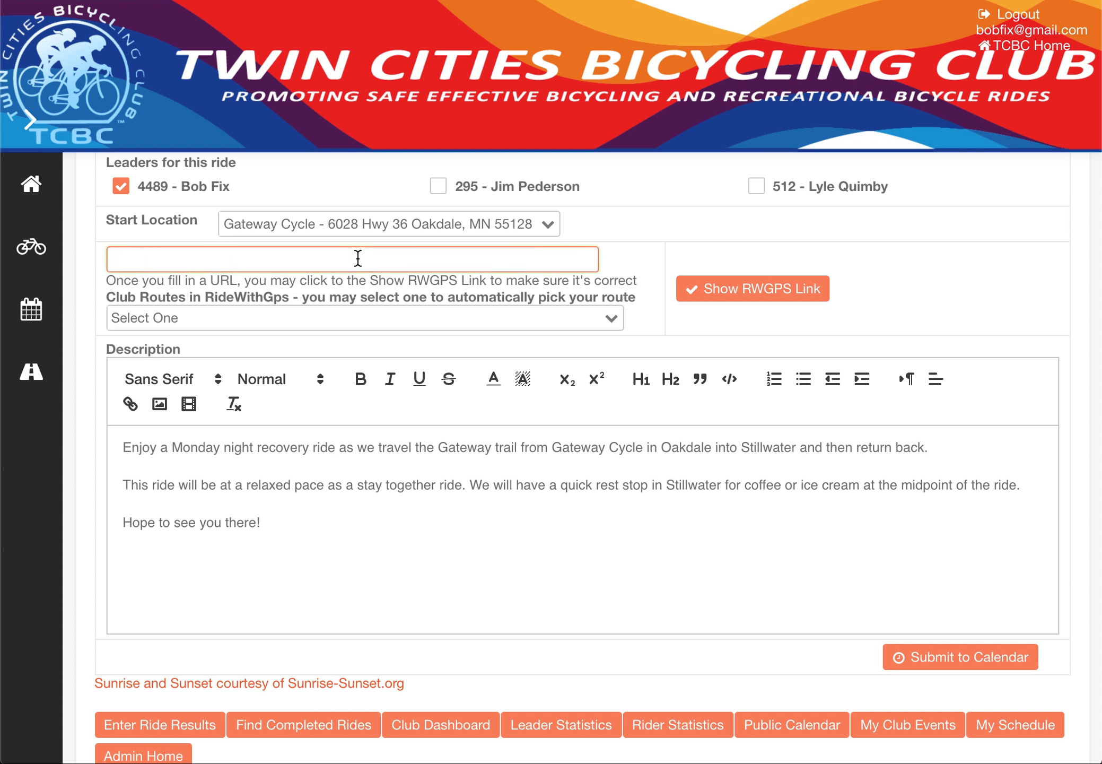
pyautogui.write('https/laskjfals')
pyautogui.press('BackSpace')
pyautogui.press('BackSpace')
pyautogui.press('BackSpace')
pyautogui.press('BackSpace')
pyautogui.press('BackSpace')
pyautogui.press('BackSpace')
pyautogui.press('BackSpace')
pyautogui.press('BackSpace')
pyautogui.press('BackSpace')
pyautogui.press('BackSpace')
pyautogui.press('BackSpace')
pyautogui.press('BackSpace')
pyautogui.press('BackSpace')
pyautogui.press('BackSpace')
pyautogui.press('BackSpace')
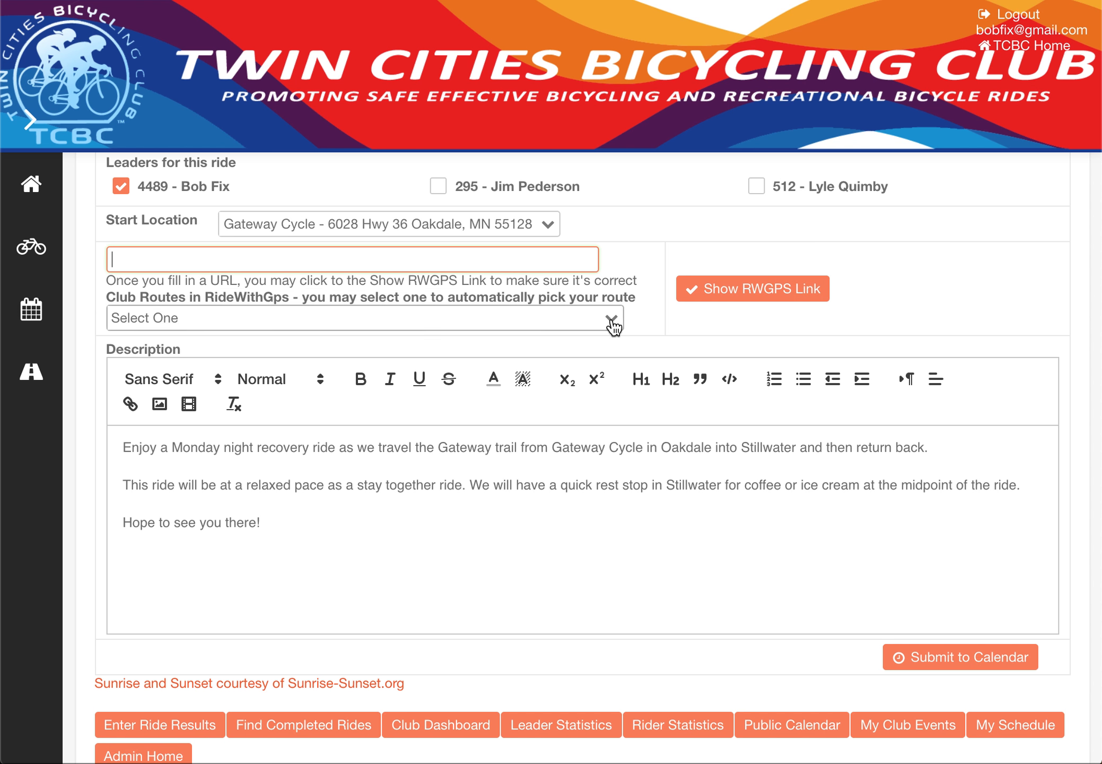
# Search the club routes for "gate", choose Gateway to Stillwater and The Crossing, and show its RWGPS link
pyautogui.click(612, 321)
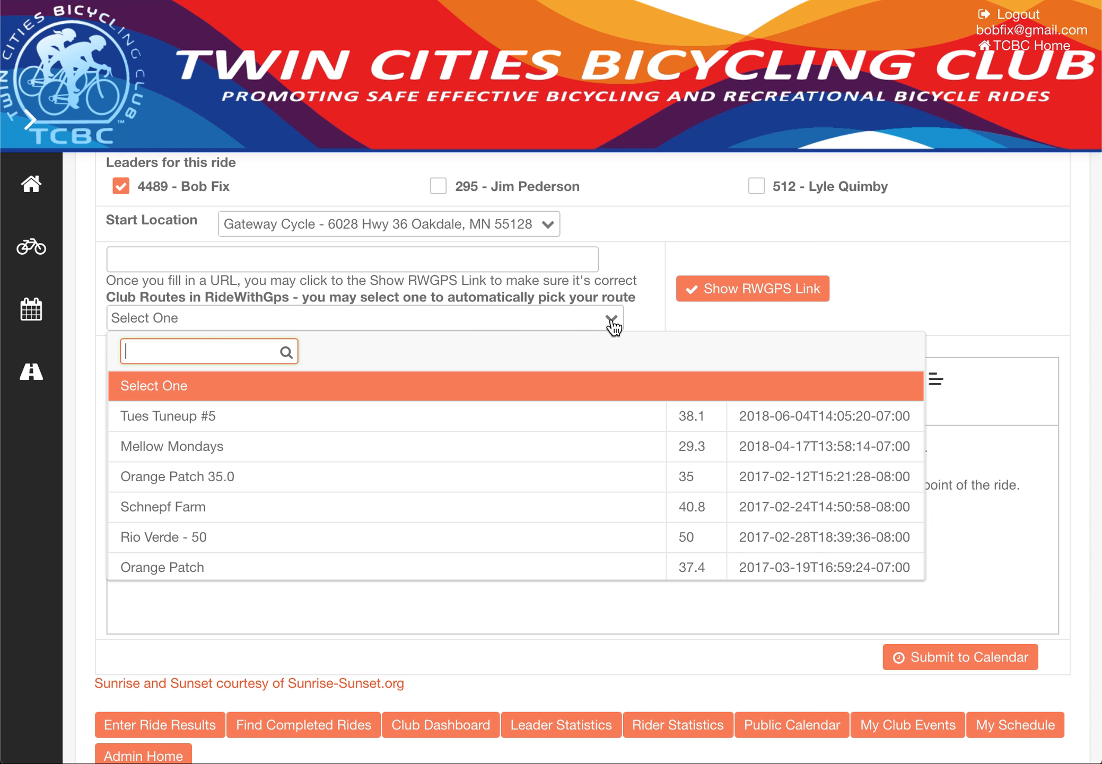
pyautogui.write('gate')
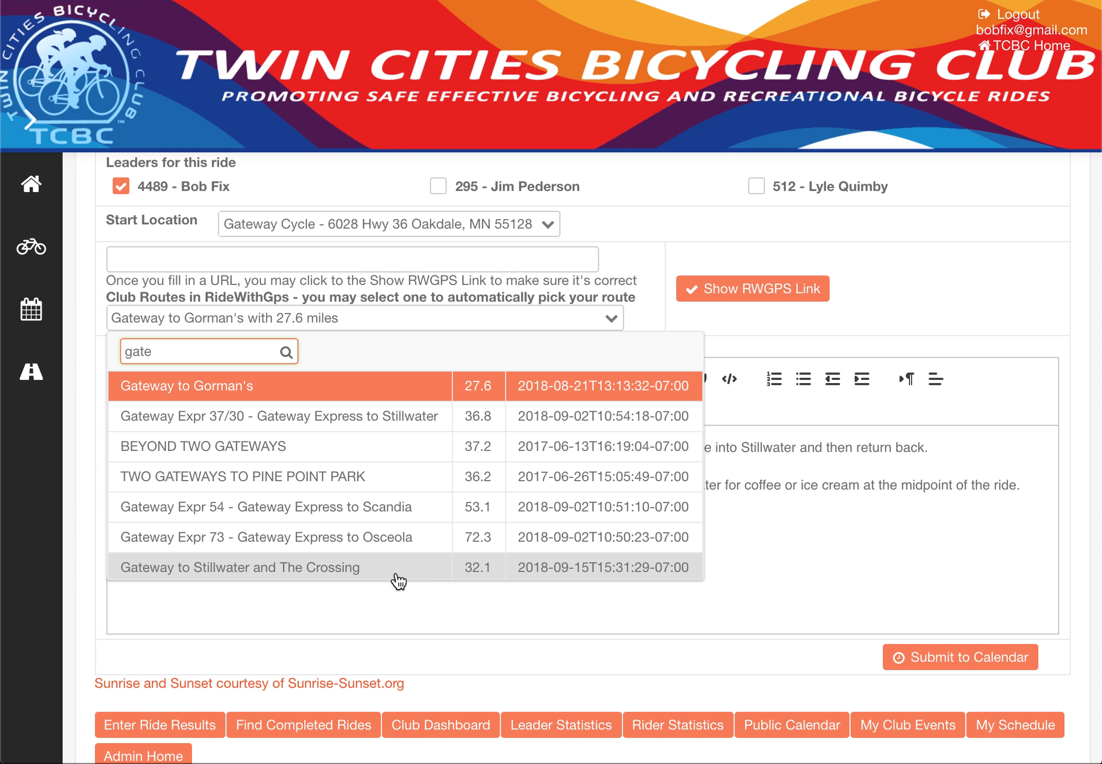
pyautogui.click(365, 570)
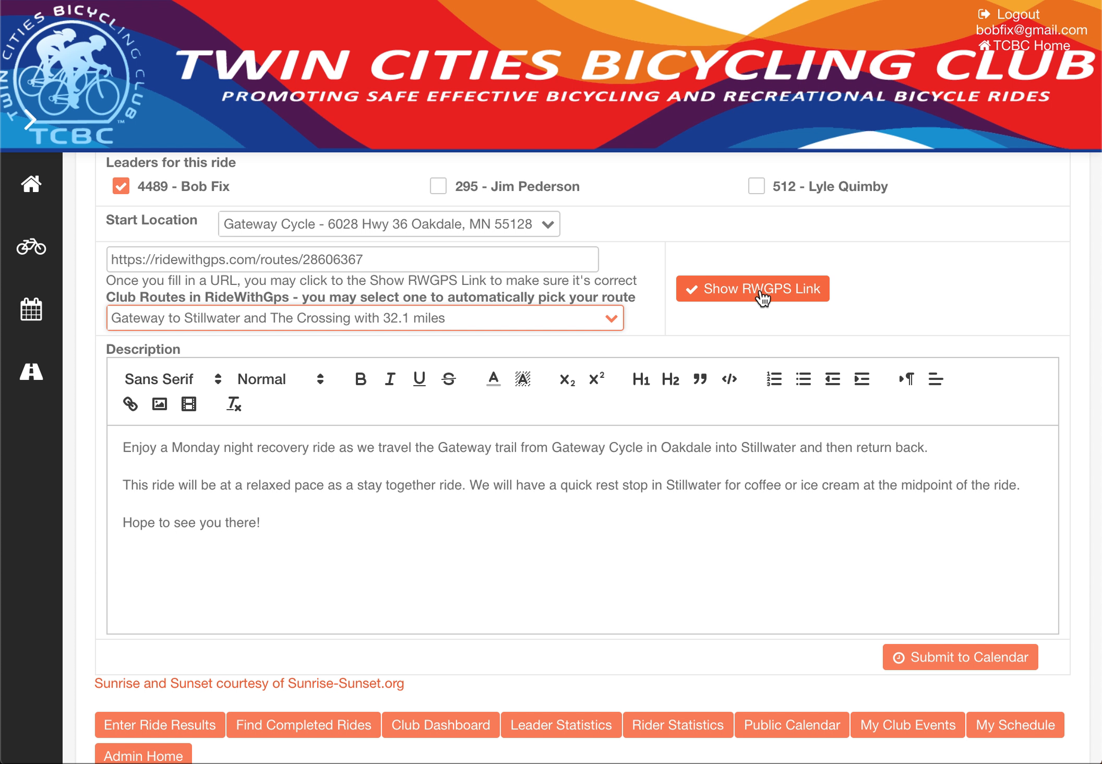
pyautogui.click(763, 297)
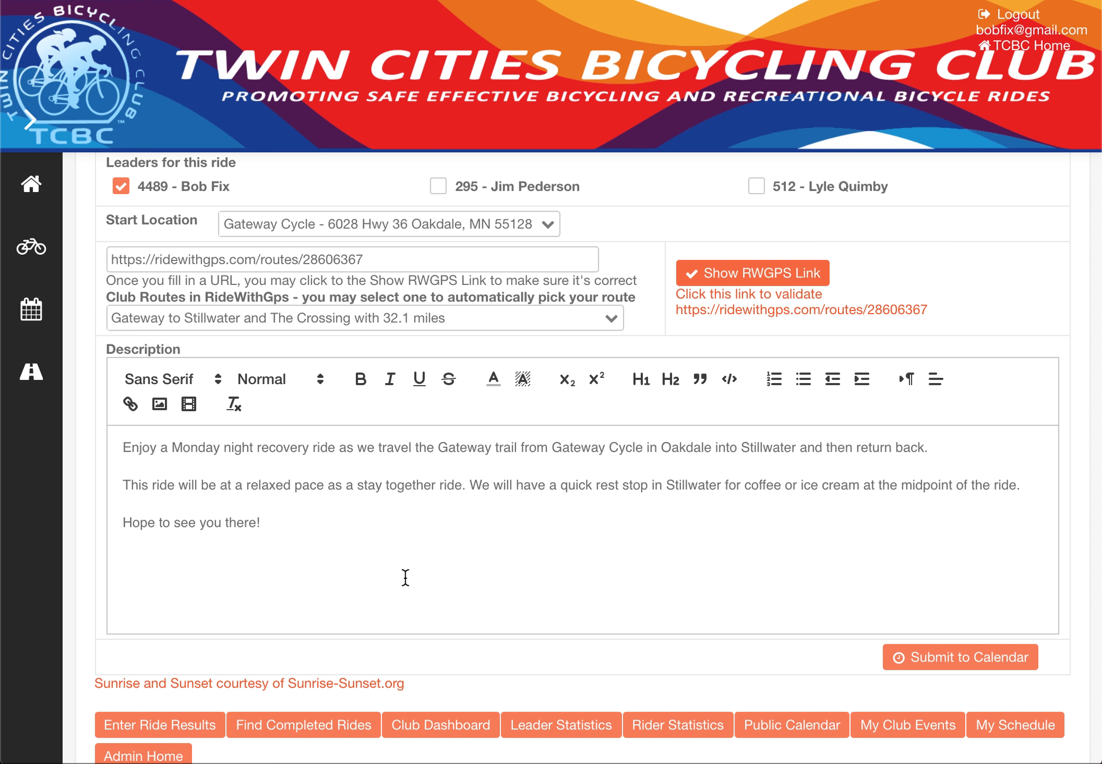
# Submit the ride to the calendar and save it with the "I'm Done, back to My Schedule" option
pyautogui.scroll(6, 507, 547)
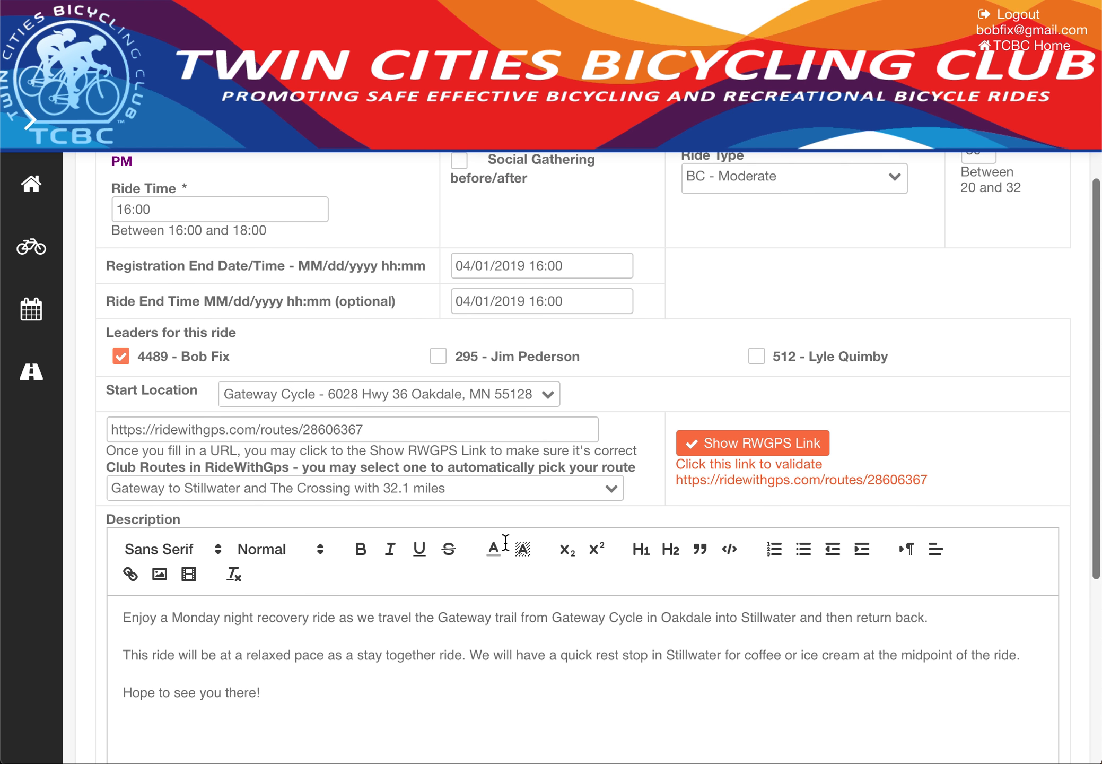
pyautogui.scroll(-5, 506, 552)
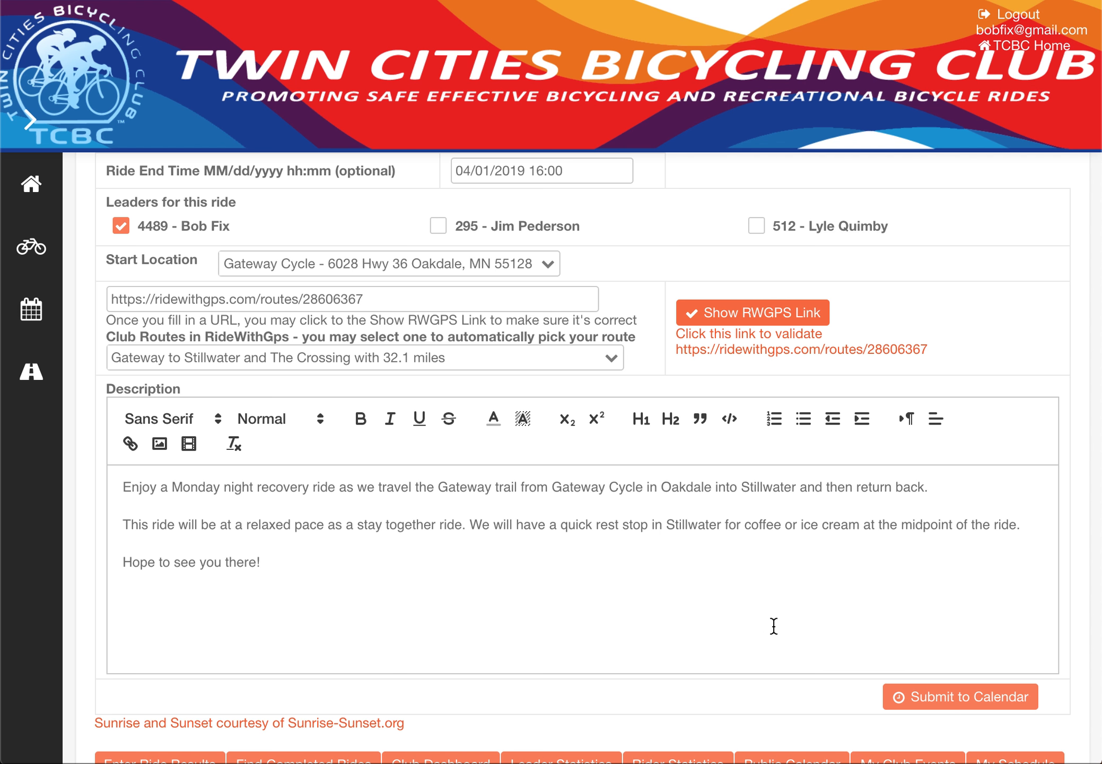
pyautogui.click(958, 698)
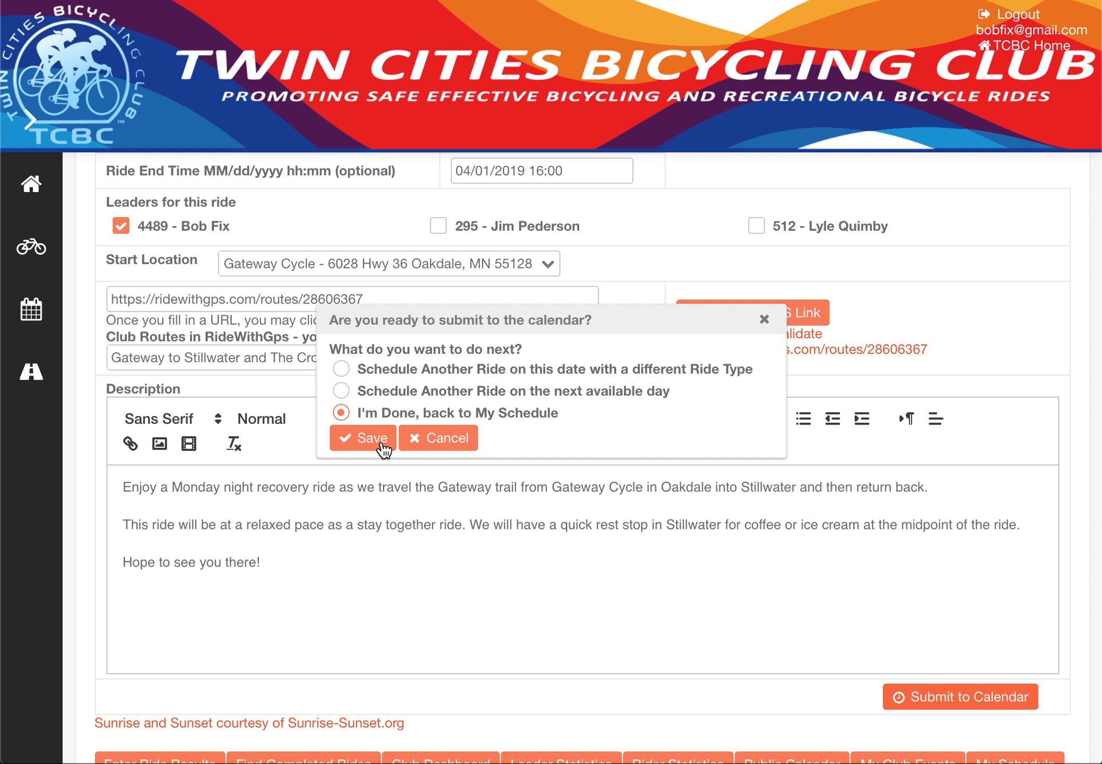
pyautogui.click(375, 440)
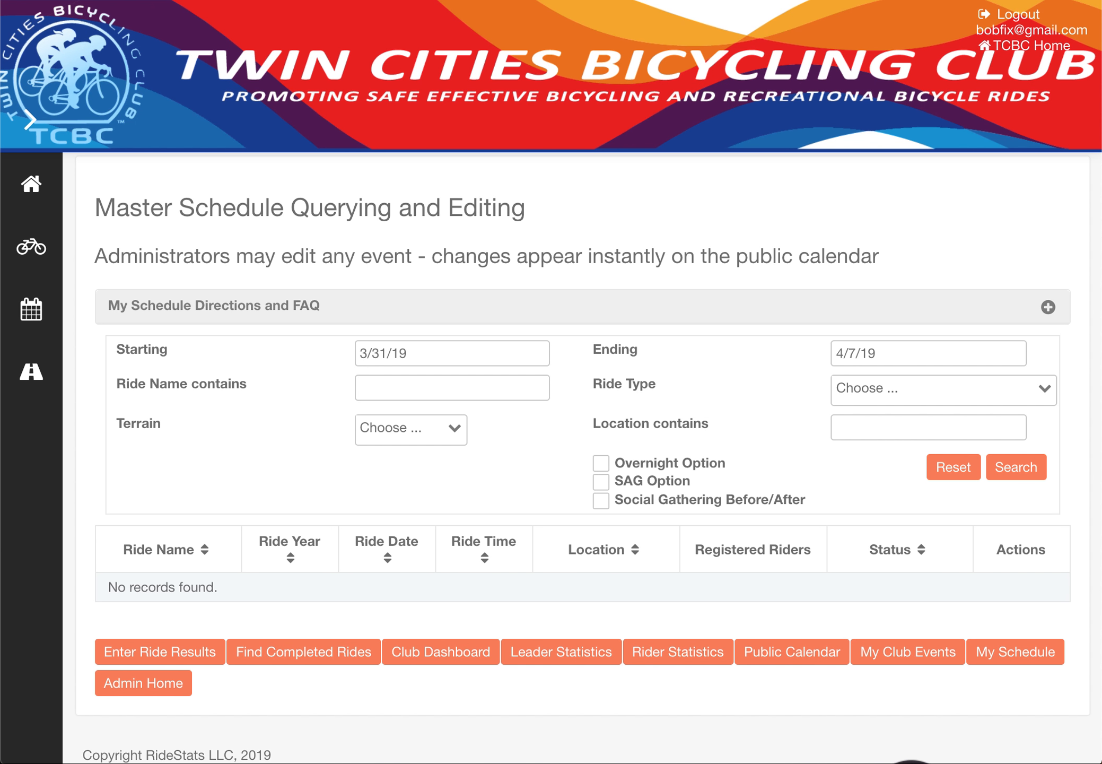
# Switch to the public calendar, reload it and show April 2019
pyautogui.hotkey('ctrl', 'Tab')
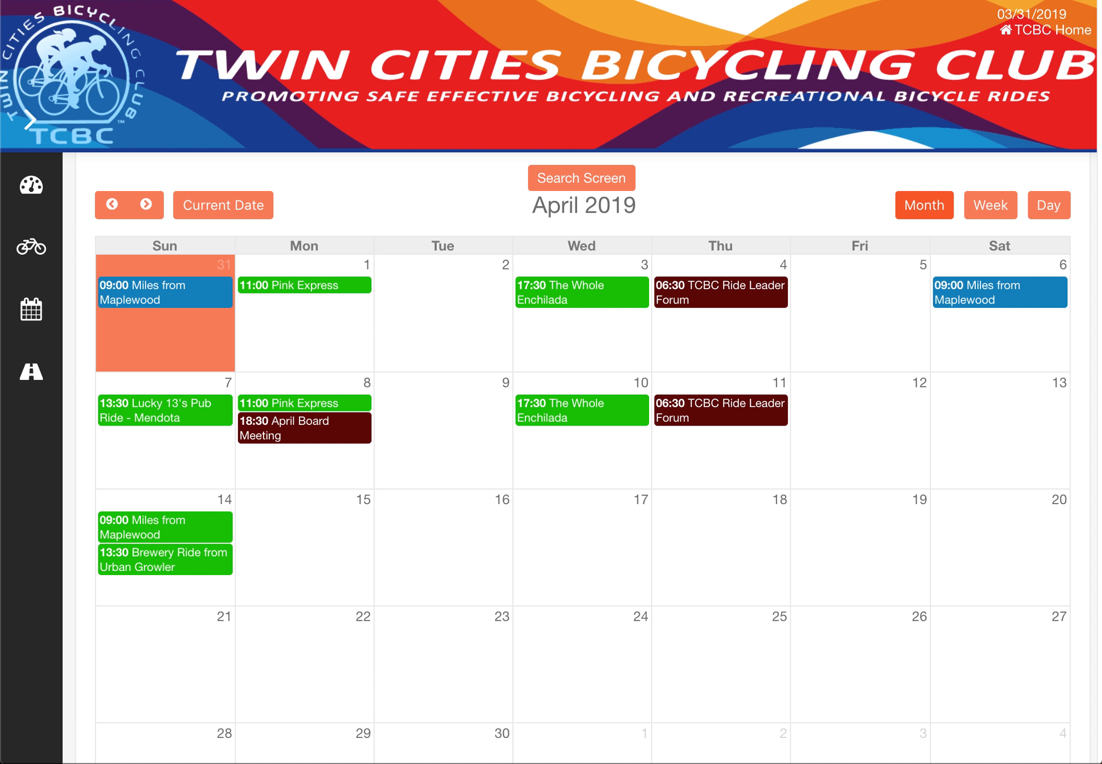
pyautogui.press('super+r')
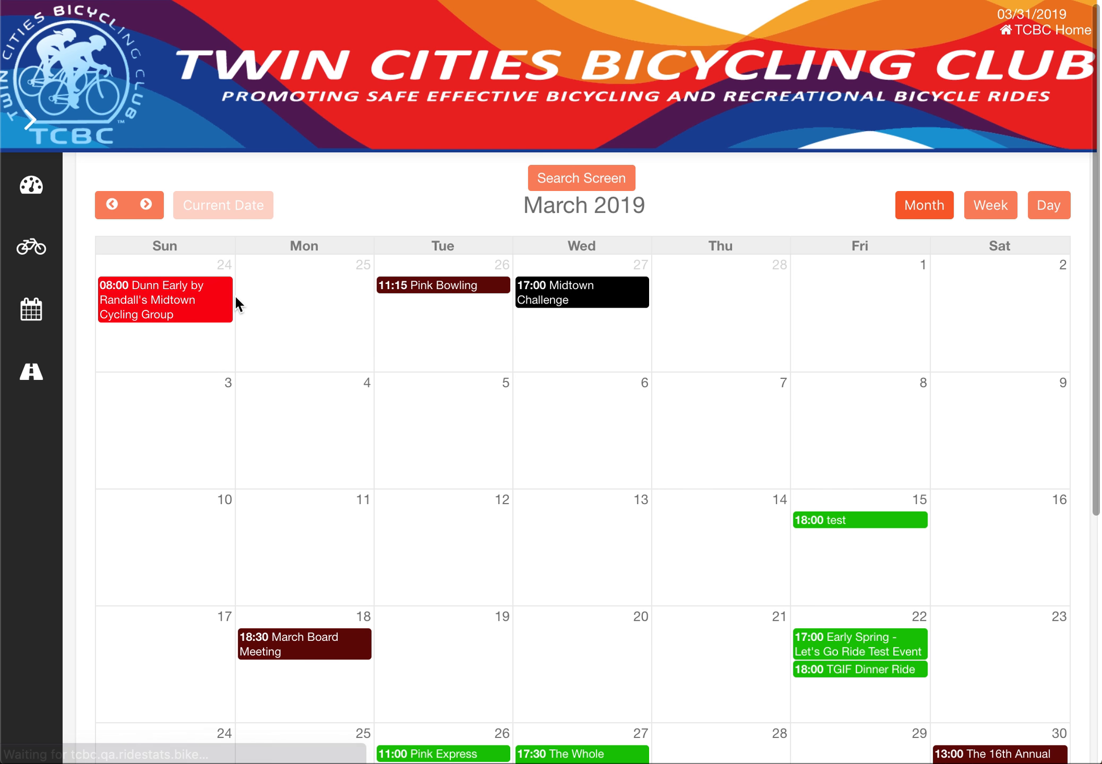
pyautogui.click(146, 205)
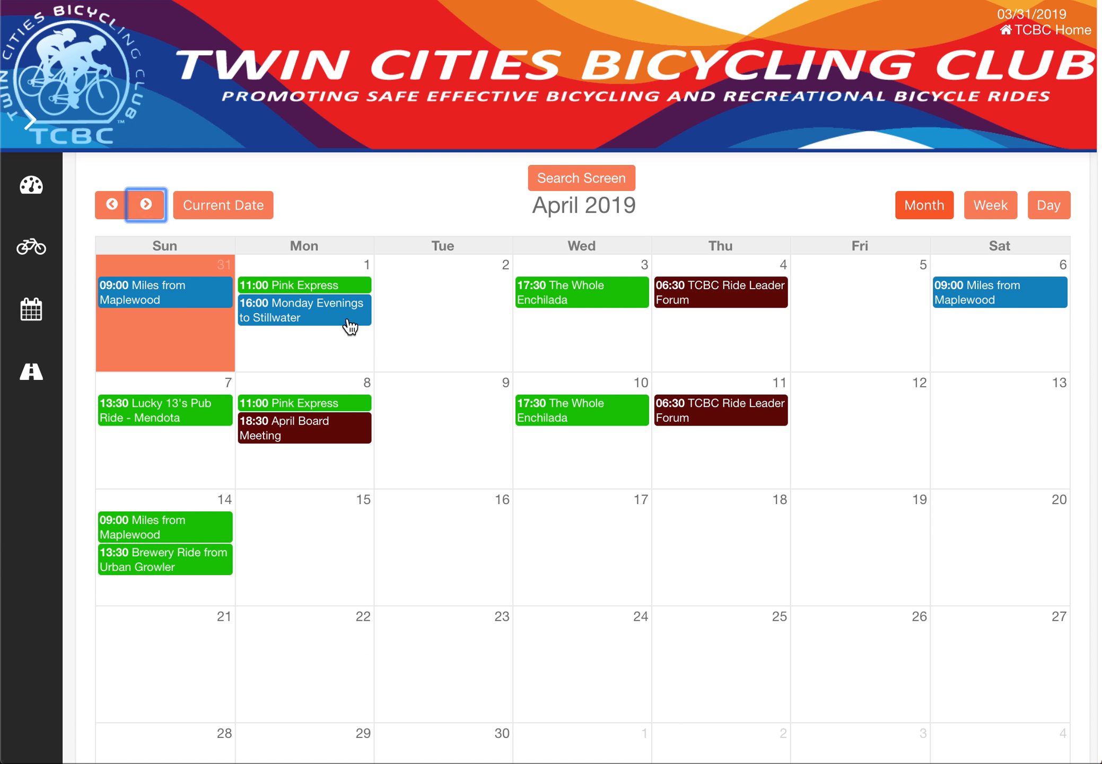
# Review the details of the Monday Evenings to Stillwater ride on April 1, including route and description, and close them
pyautogui.click(349, 324)
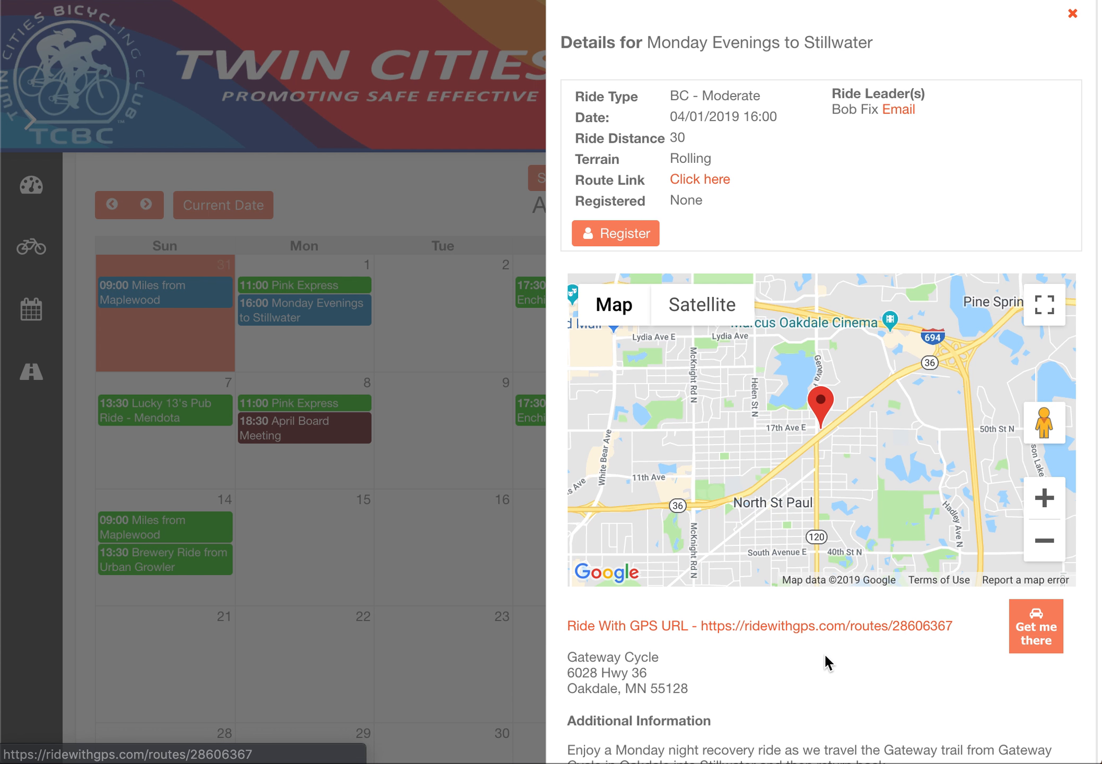
pyautogui.scroll(-4, 822, 650)
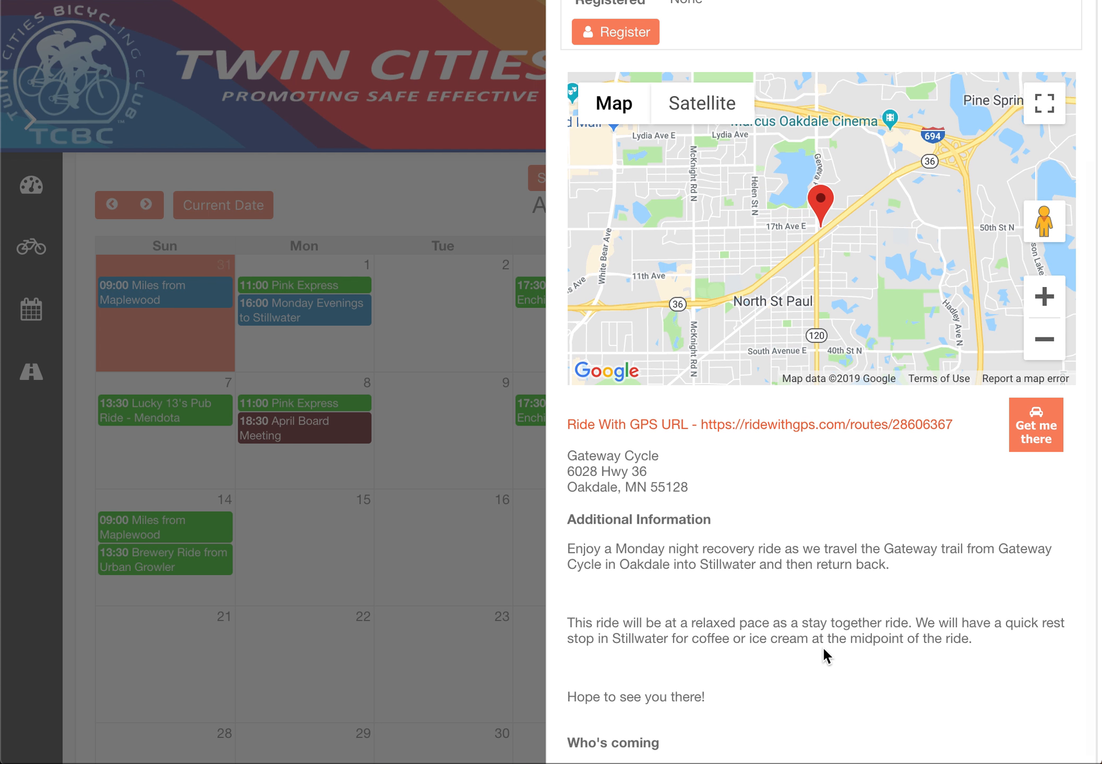
pyautogui.scroll(5, 822, 646)
pyautogui.click(1077, 20)
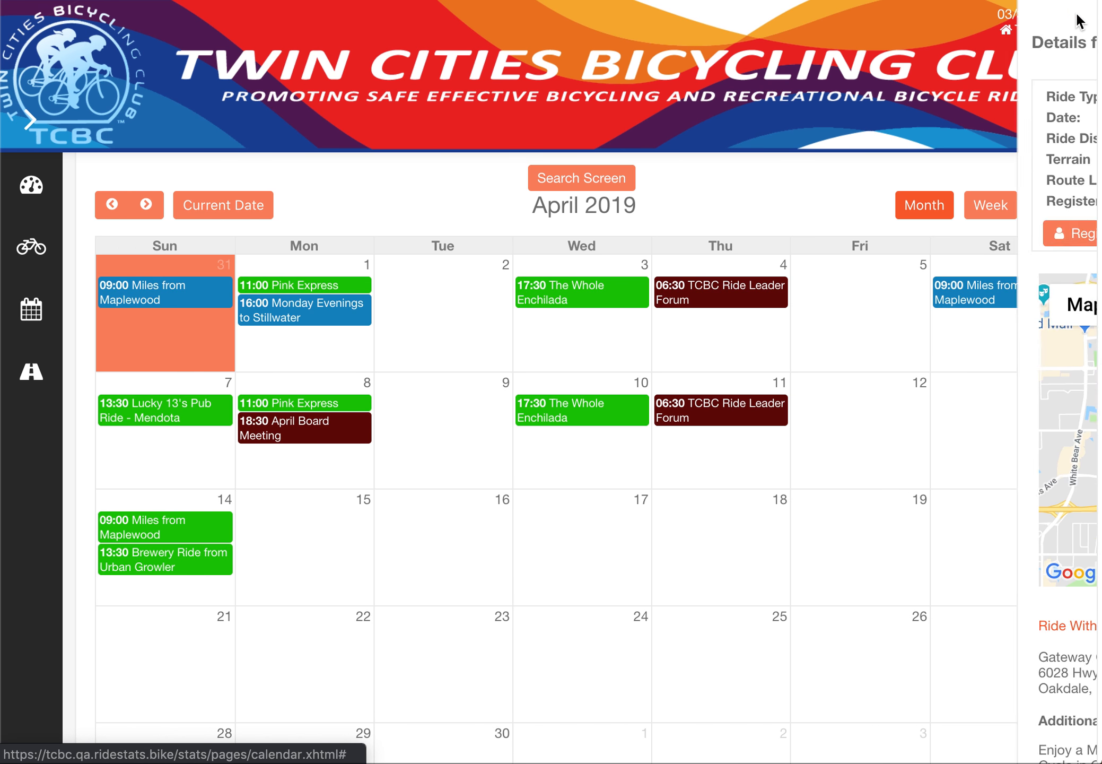